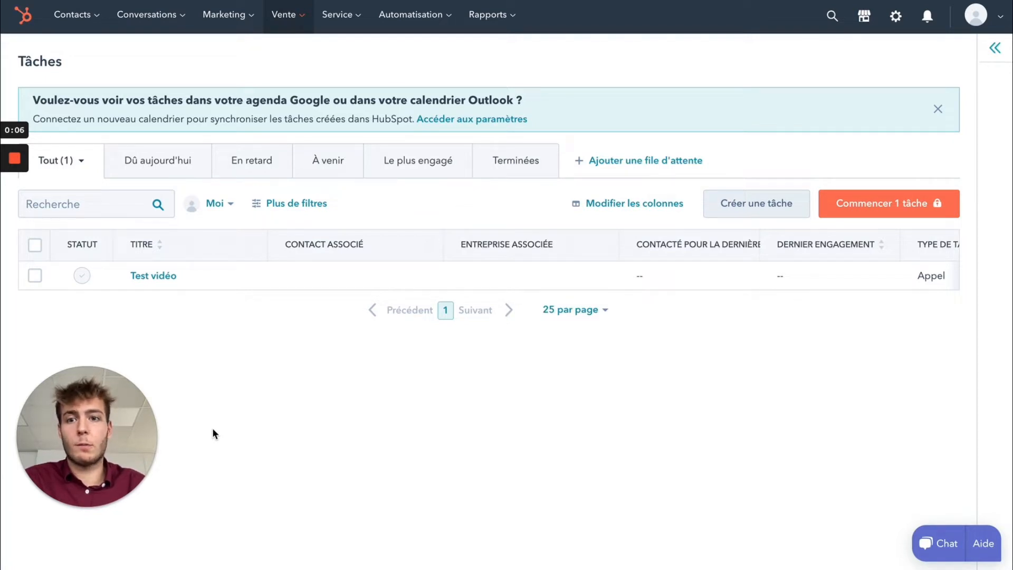
Open the sales tasks page and look through the due-today, overdue and upcoming views, returning to all tasks.
left_click(291, 16)
left_click(306, 125)
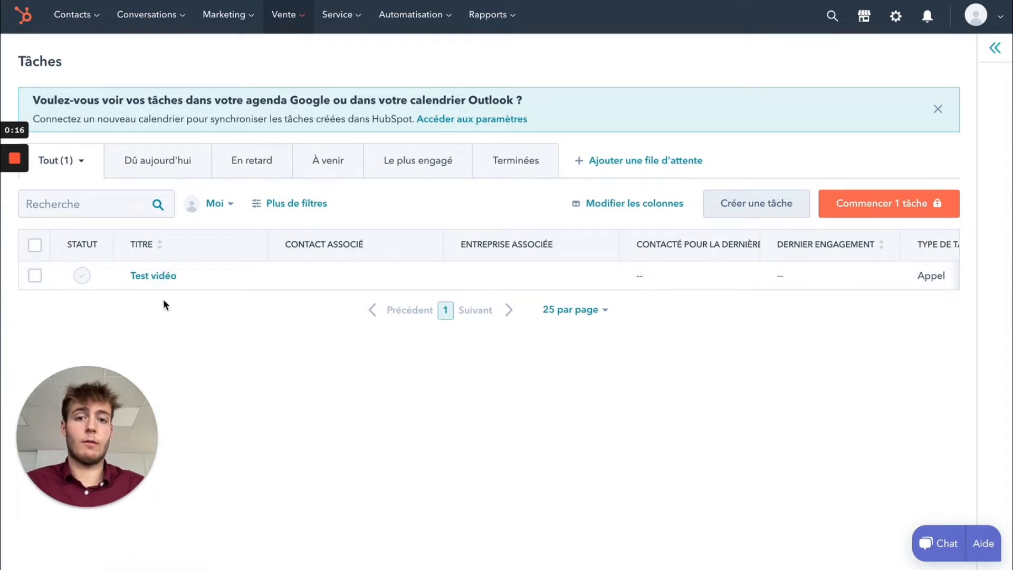
left_click(159, 164)
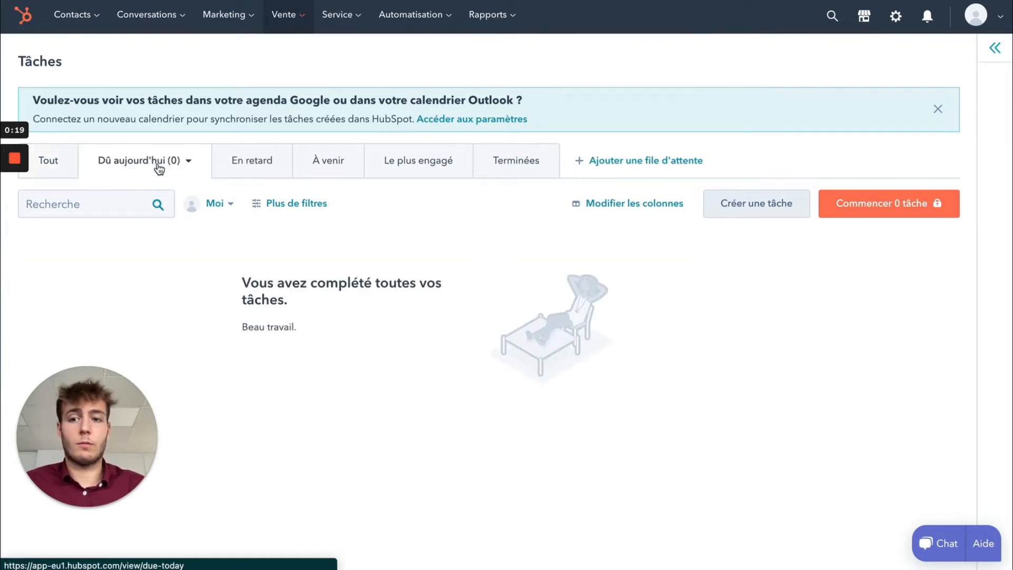
left_click(235, 169)
left_click(323, 169)
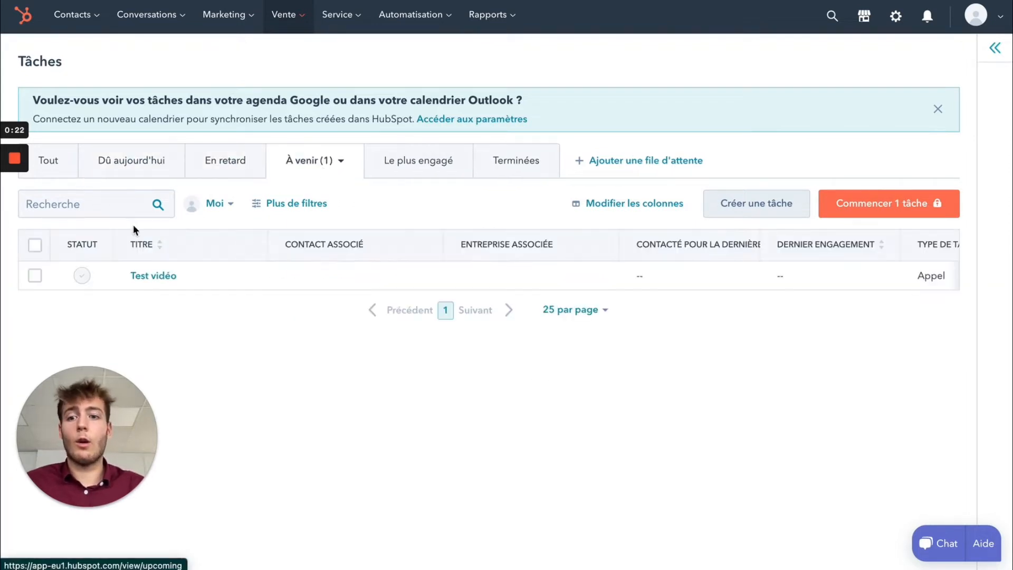
left_click(50, 163)
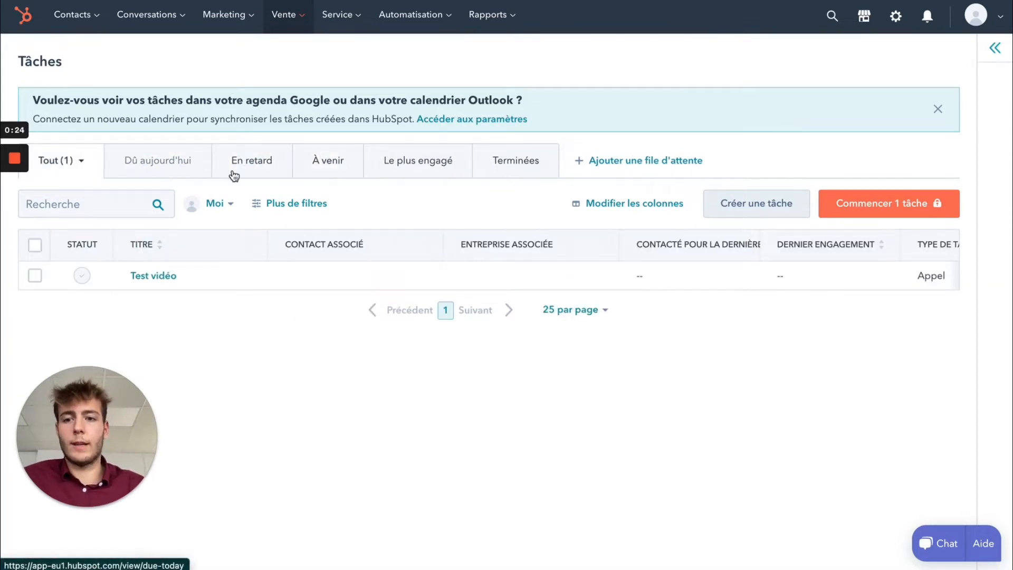
Filter the task list by assignee, choosing the named account user instead of Moi.
left_click(230, 210)
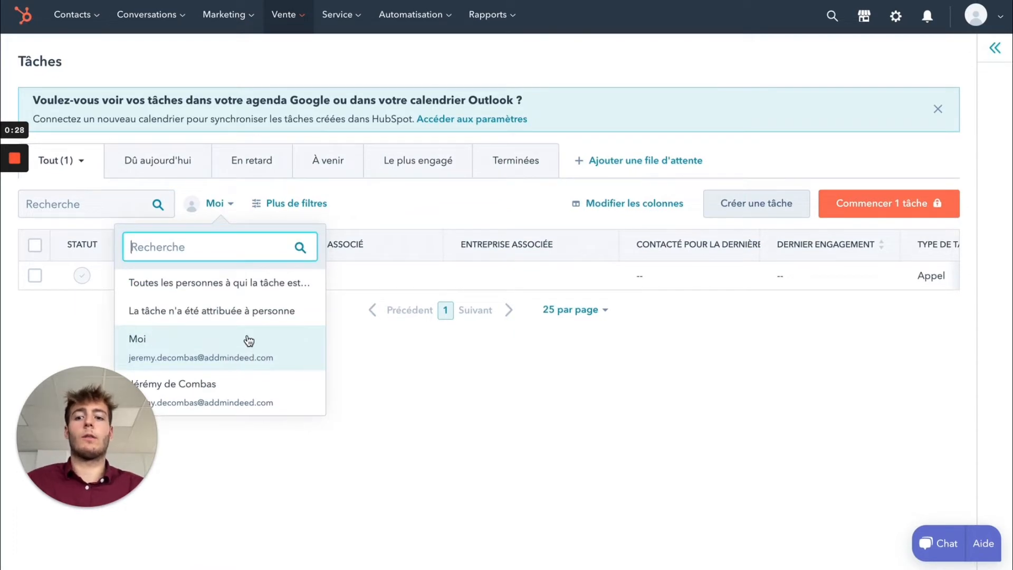
left_click(206, 386)
left_click(225, 211)
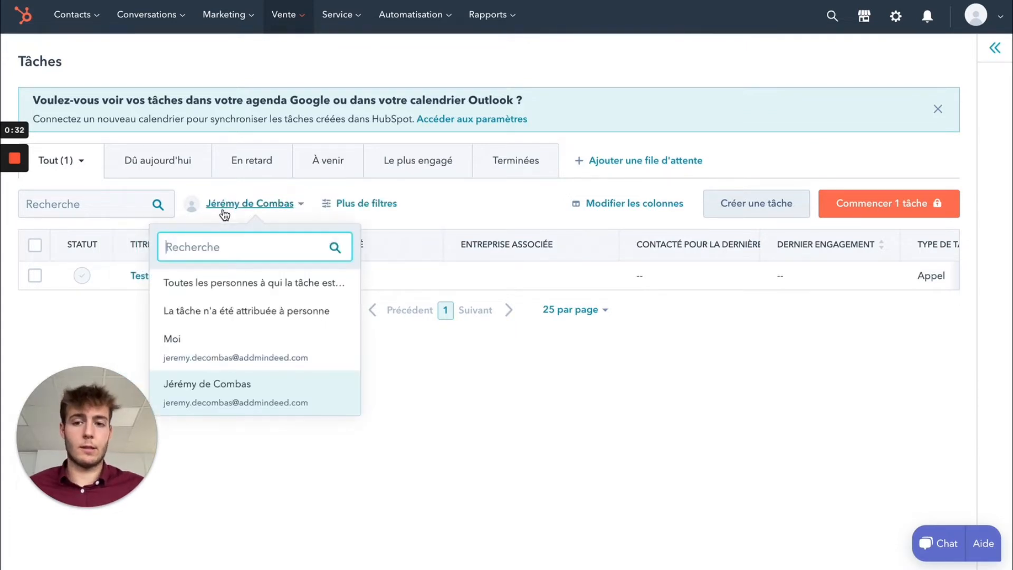
left_click(255, 209)
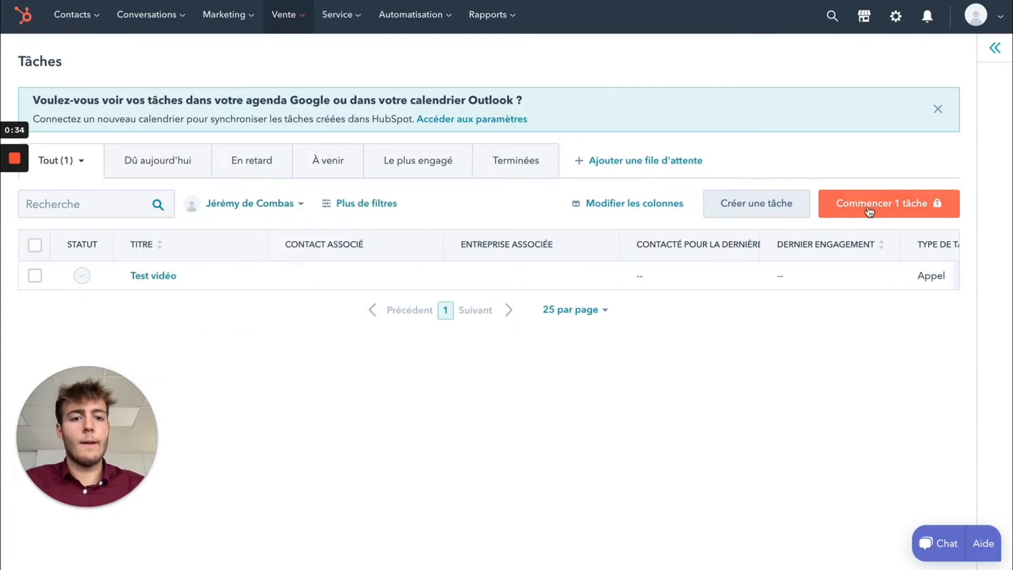
Start a new task titled "Test vidéo" with type Appel and priority Élevé.
left_click(781, 202)
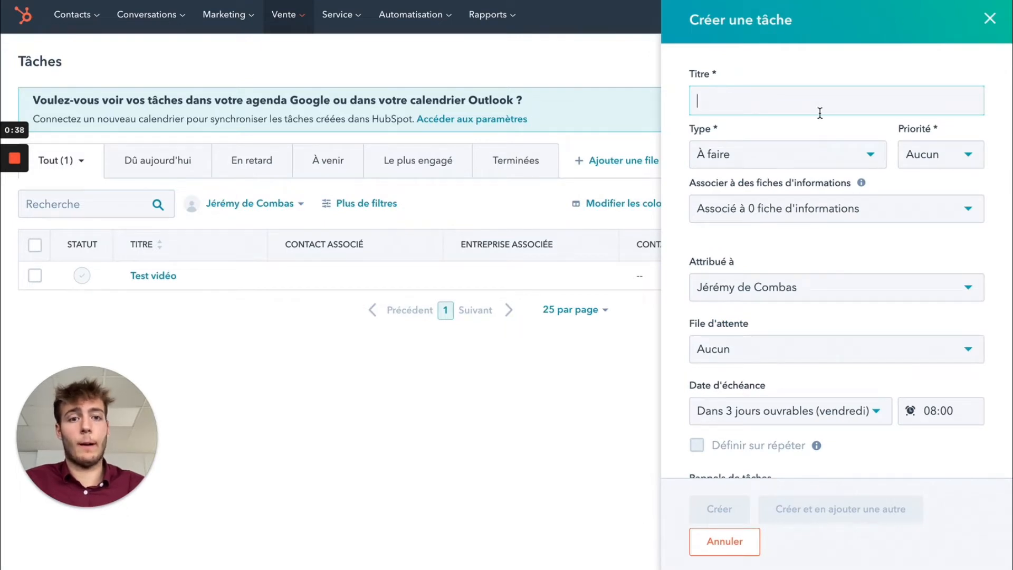
type("Test vidéo")
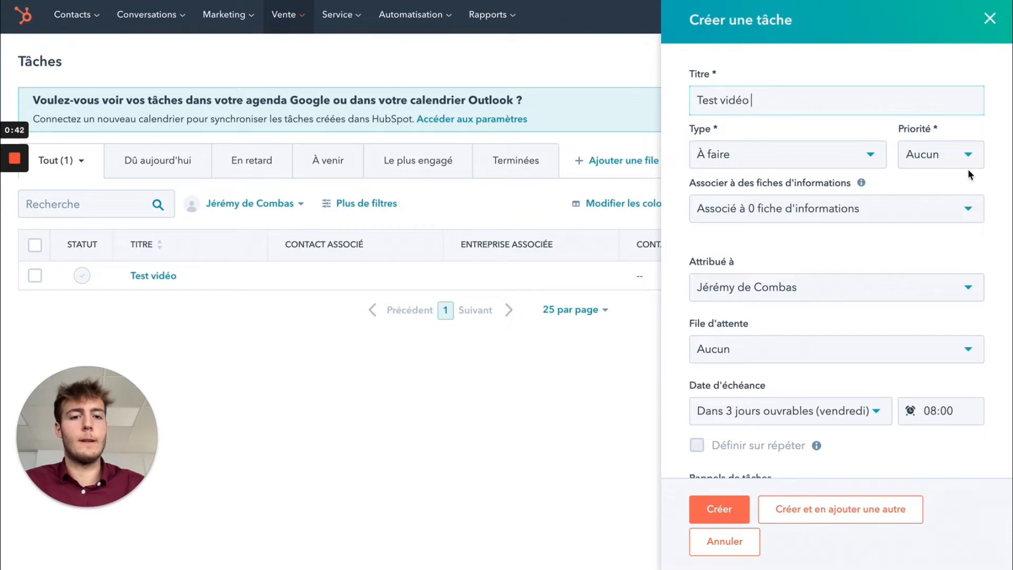
left_click(807, 159)
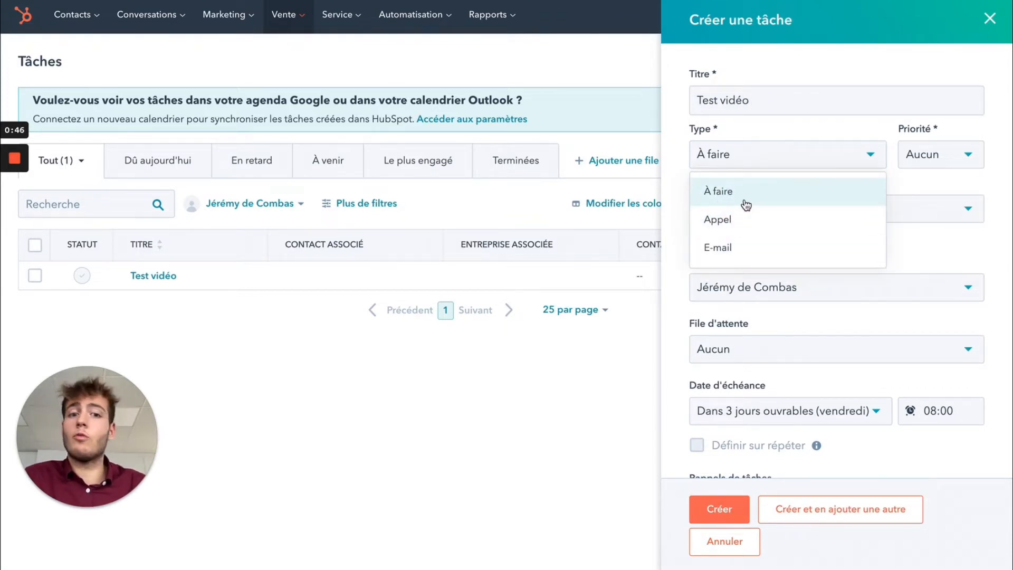
left_click(742, 222)
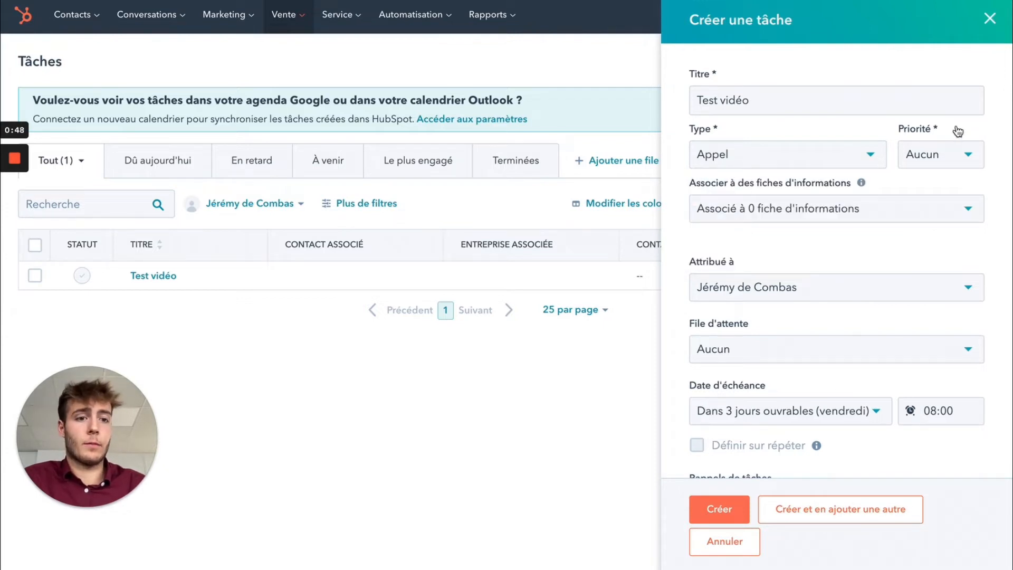
left_click(921, 156)
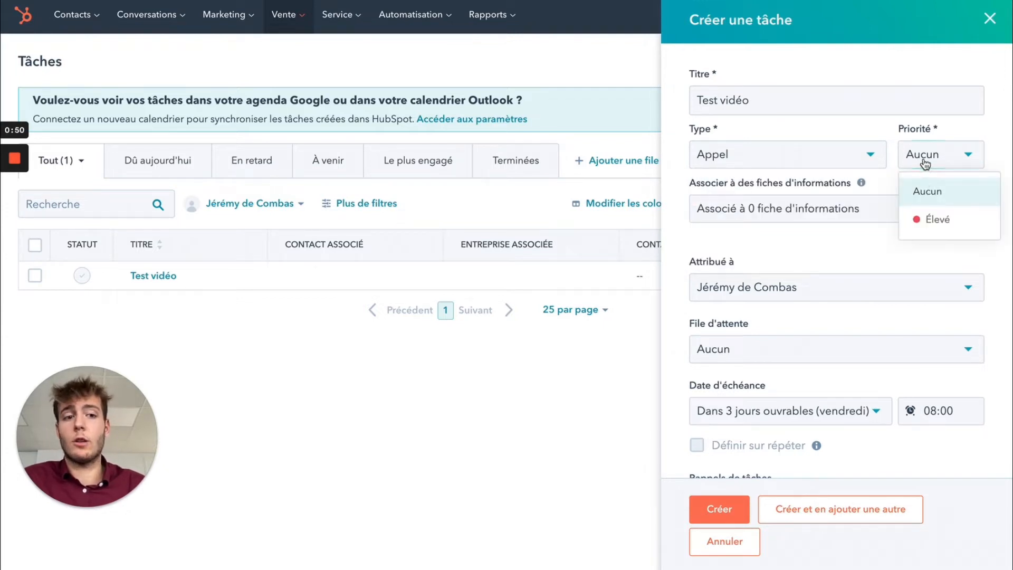
left_click(942, 221)
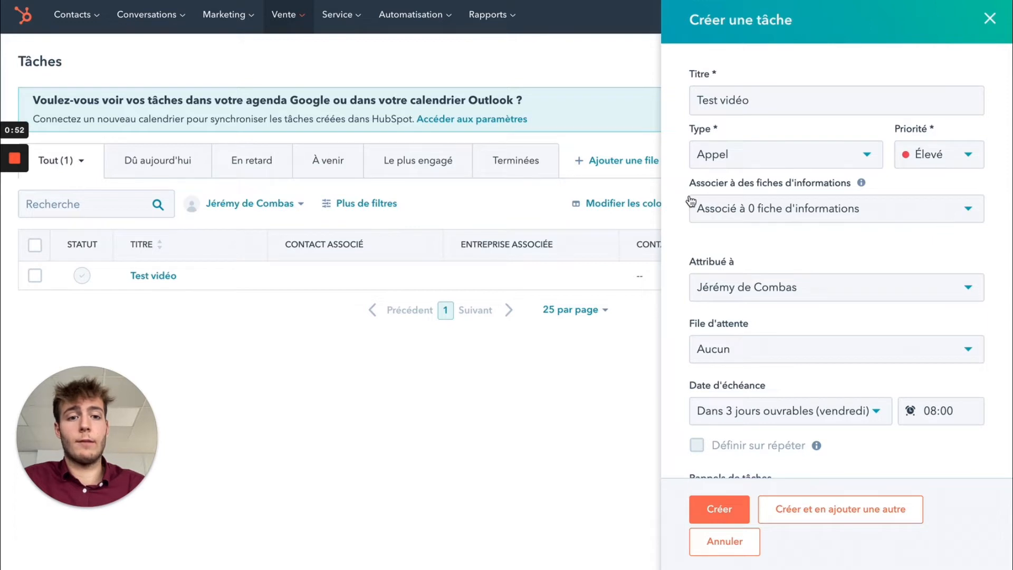
Assign the new task to the named account user rather than leaving it without an owner.
scroll(792, 219, "down", 3)
left_click(790, 204)
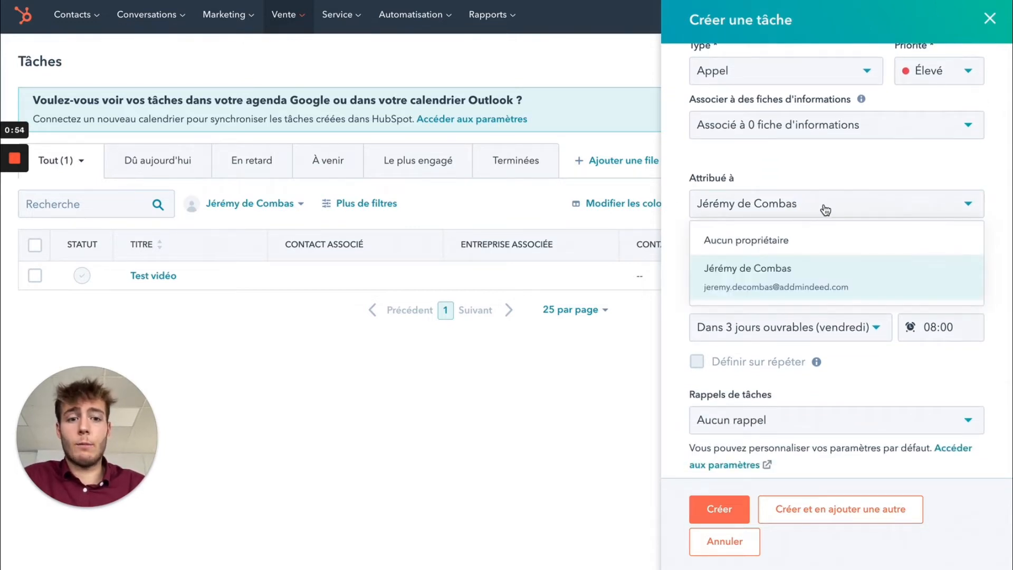
left_click(772, 280)
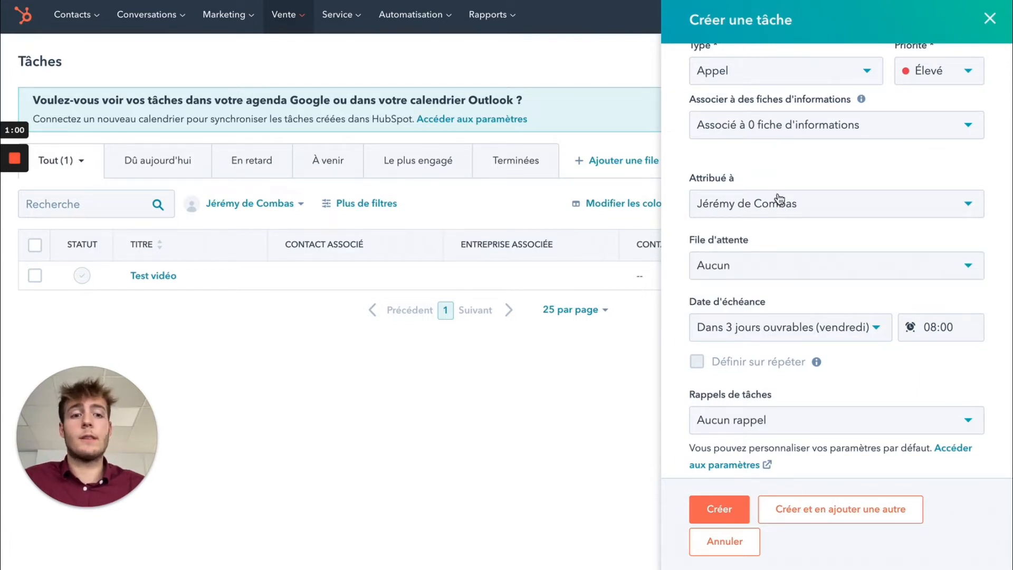
left_click(775, 202)
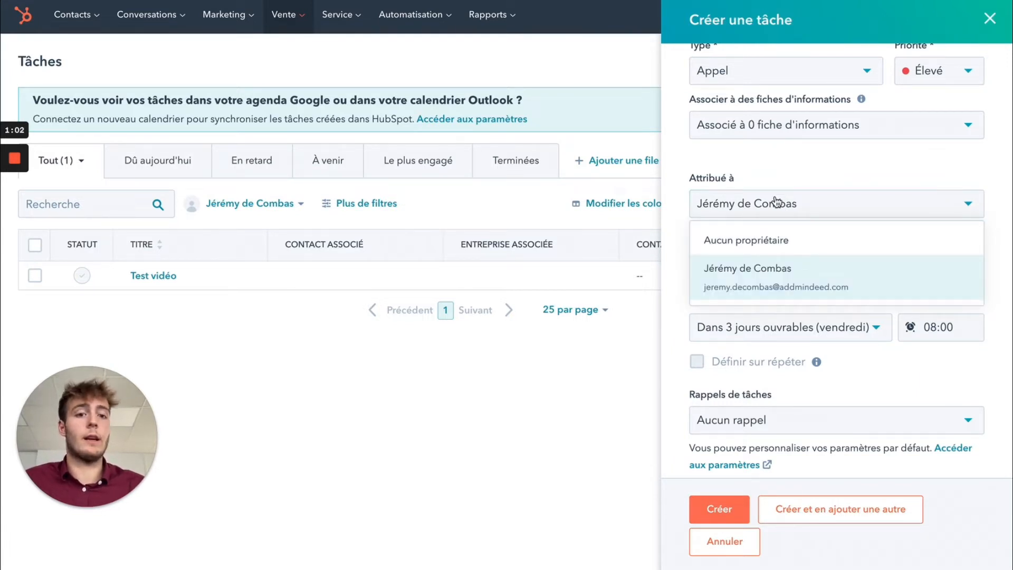
left_click(776, 203)
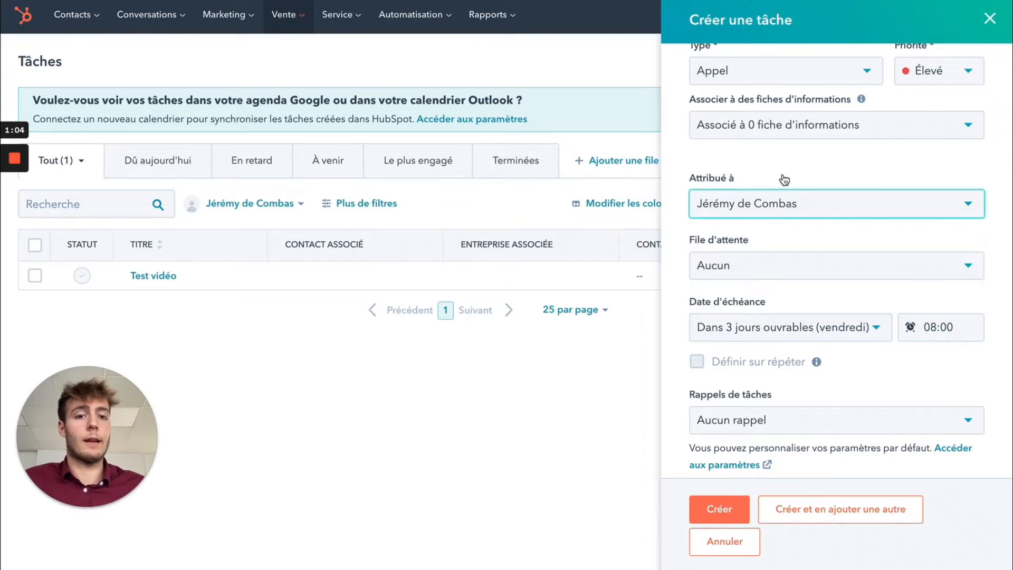
Choose "Dans 3 jours ouvrables (vendredi)" as the new task's due date.
scroll(821, 129, "down", 2)
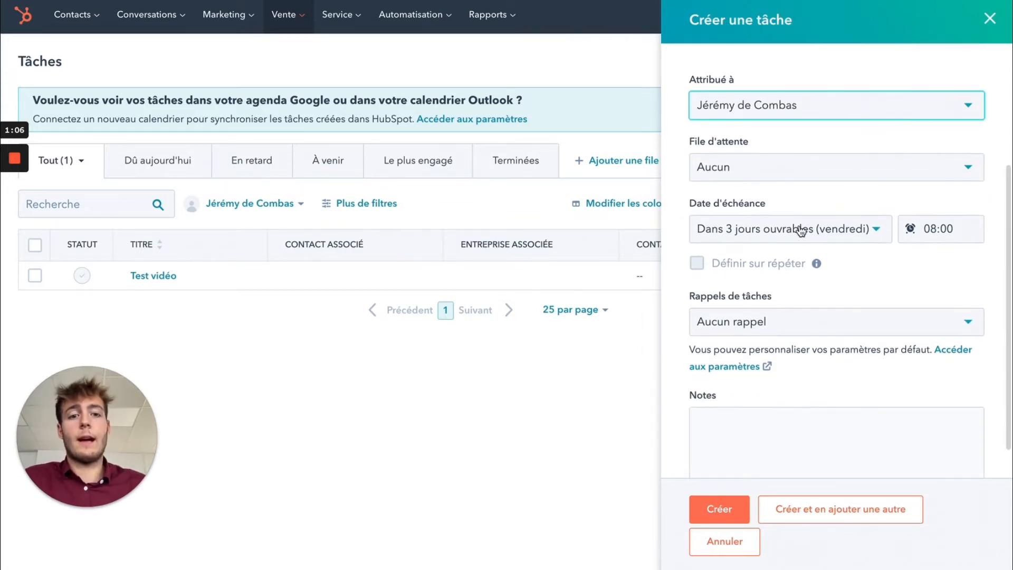
left_click(801, 230)
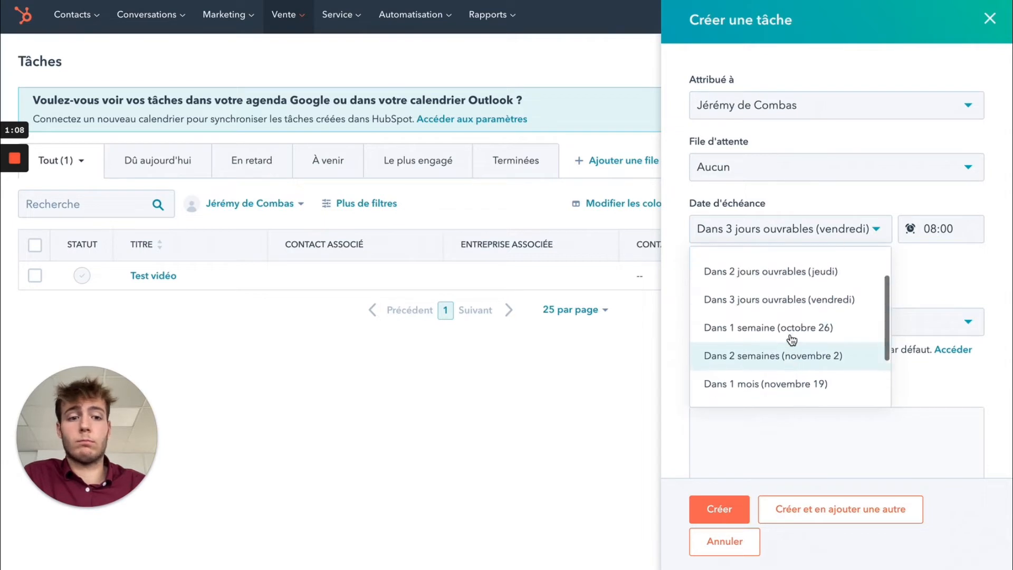
scroll(791, 340, "up", 1)
scroll(791, 340, "down", 2)
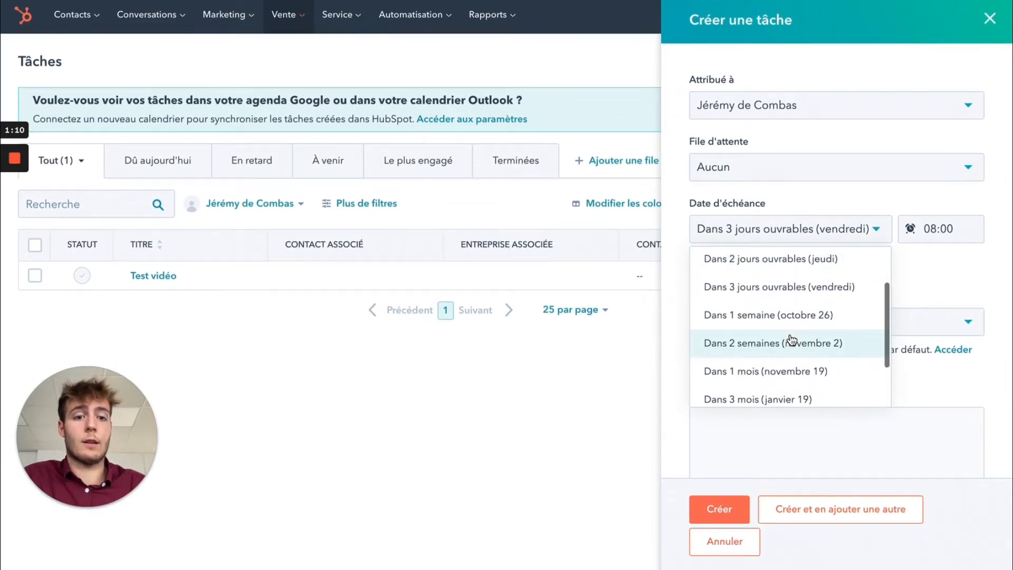
scroll(792, 339, "up", 1)
left_click(819, 337)
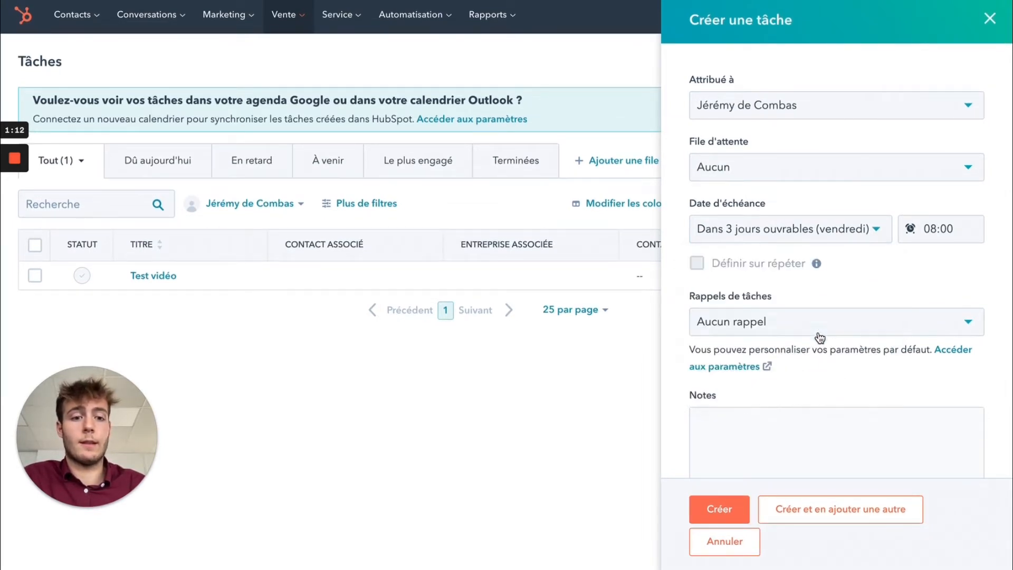
Set the task's due time to 11:00 and its reminder to "1 heure avant".
left_click(939, 228)
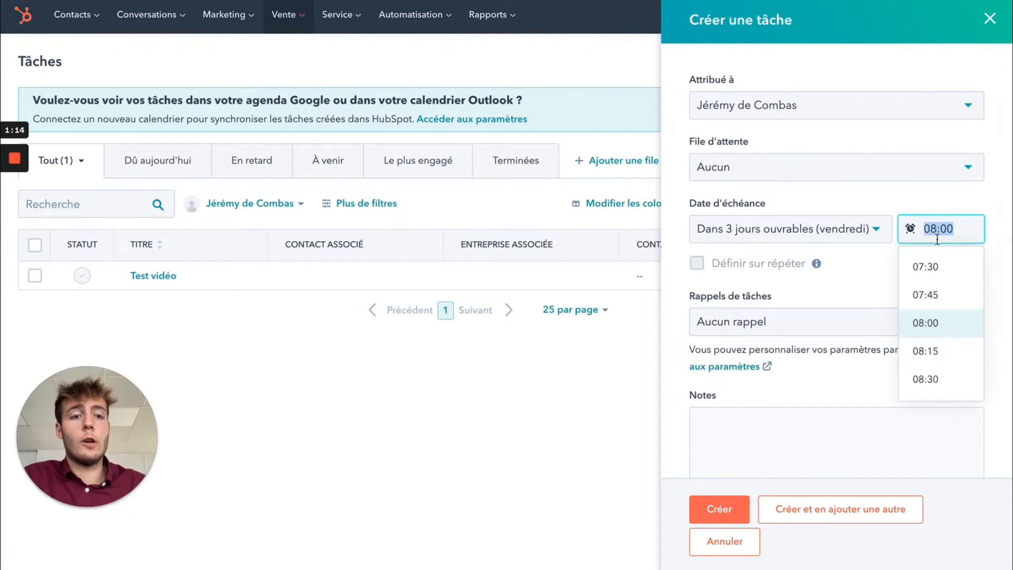
scroll(937, 345, "down", 2)
scroll(936, 346, "down", 10)
scroll(936, 345, "up", 5)
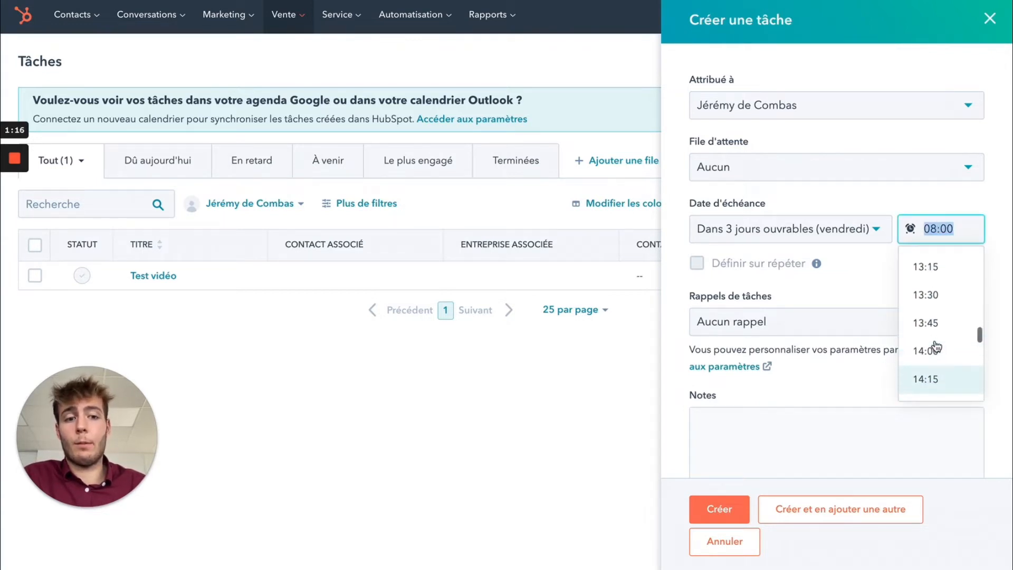
scroll(935, 346, "up", 5)
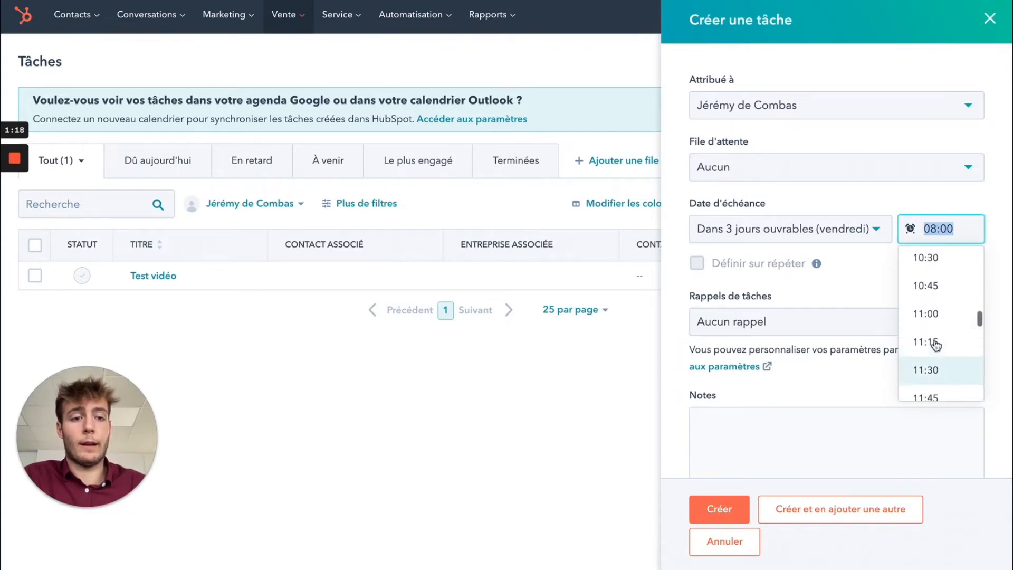
left_click(939, 322)
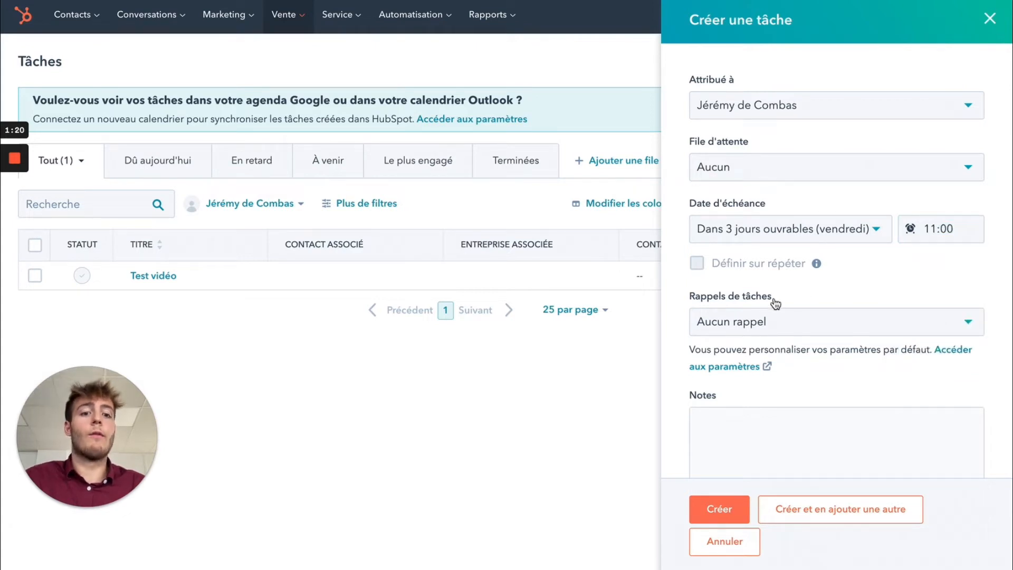
left_click(786, 329)
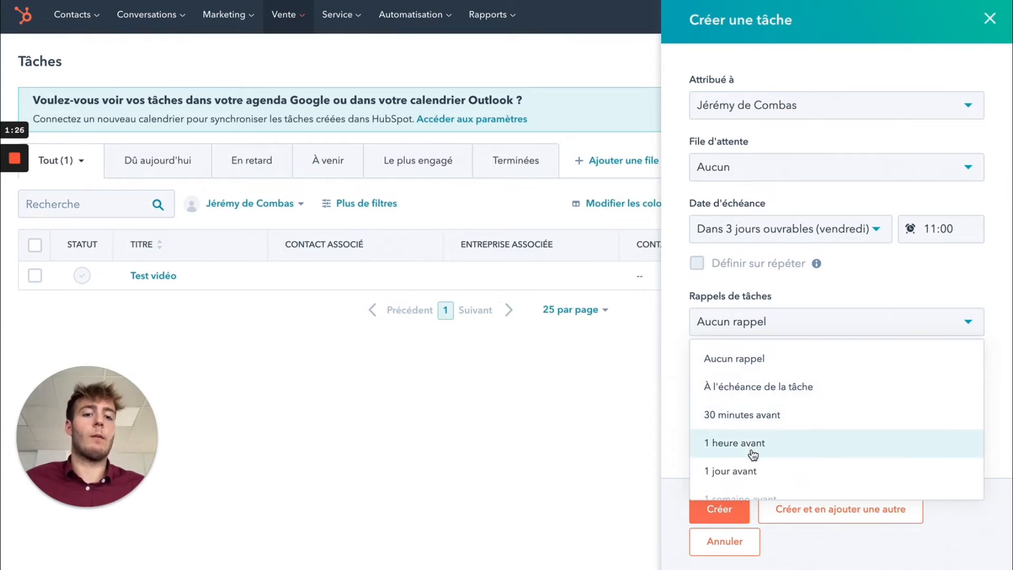
left_click(752, 446)
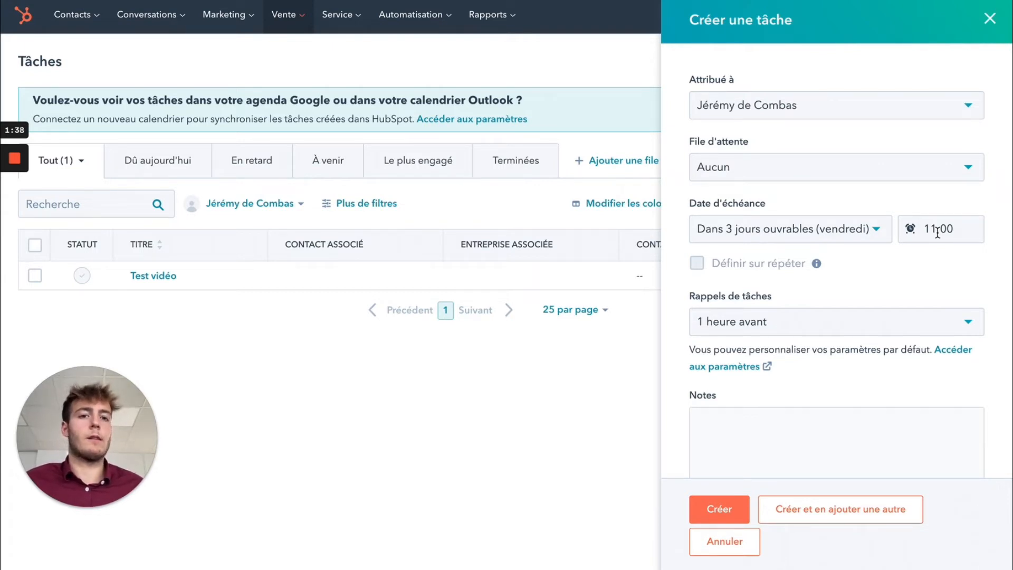
Add the note "Parlez du sujet X" to the task and create it.
scroll(832, 291, "down", 1)
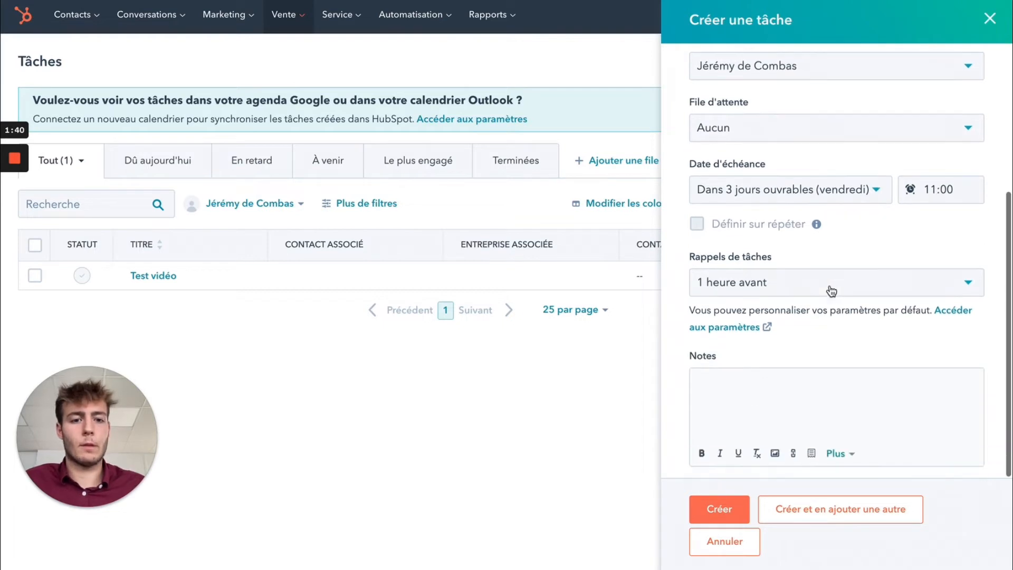
left_click(743, 389)
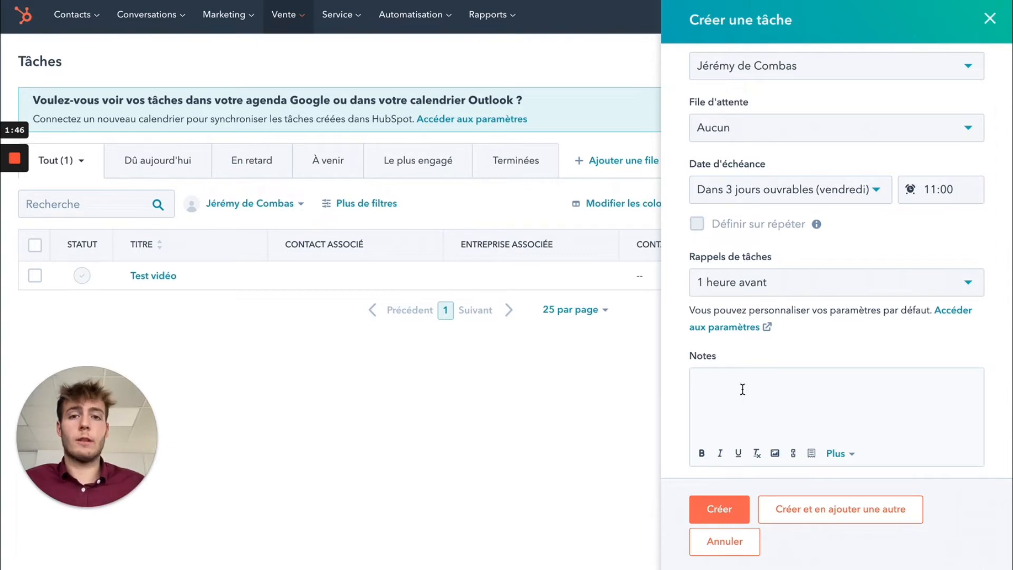
type("Parl")
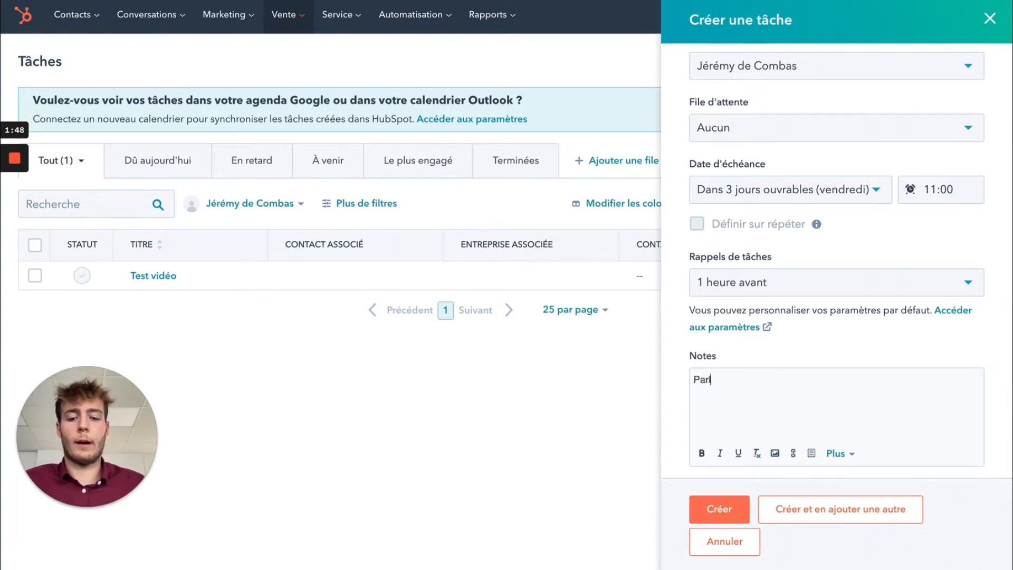
type("ez du sujet X")
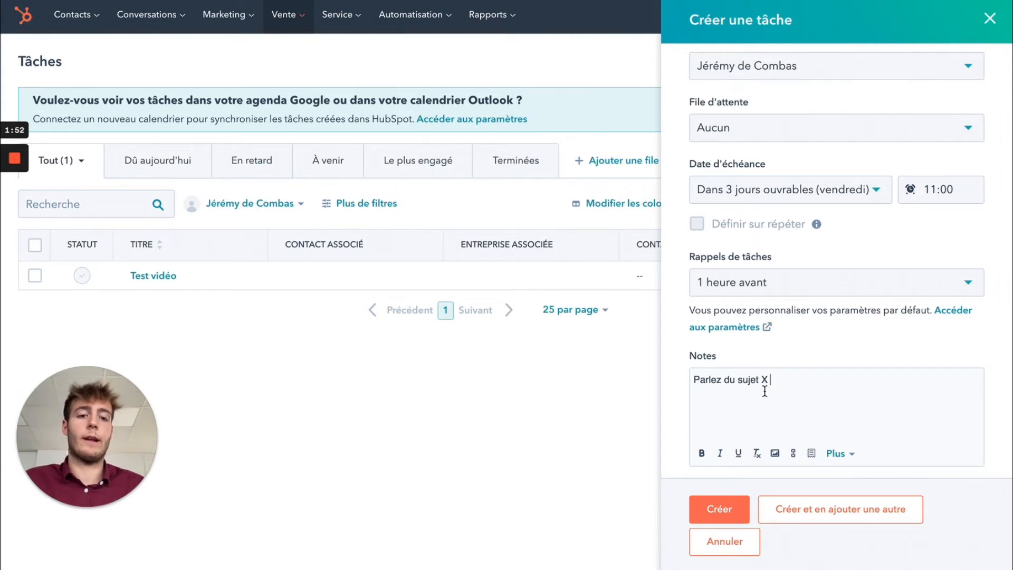
left_click(716, 509)
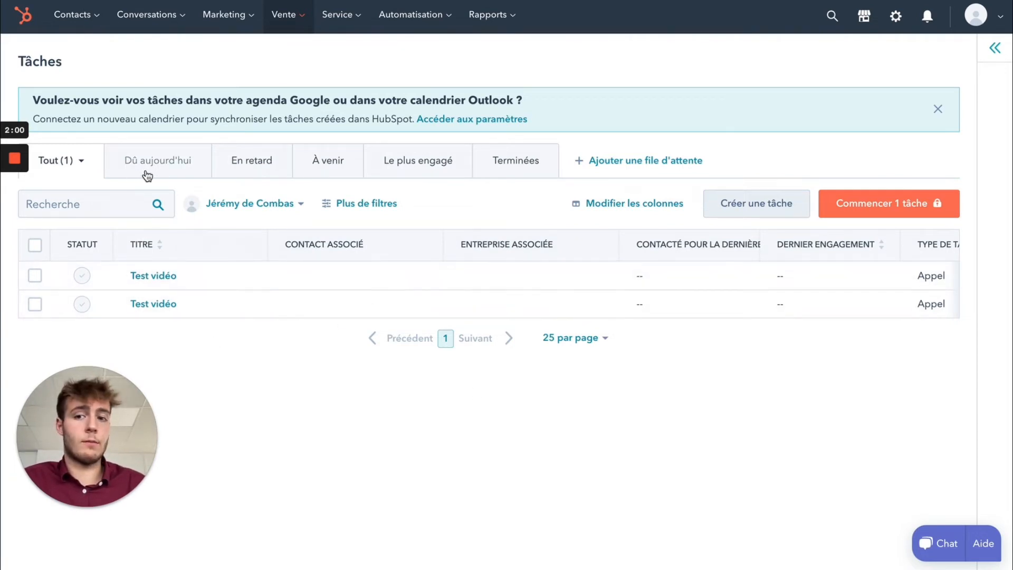
Check the upcoming tasks view for the new task, then return to all tasks.
left_click(328, 172)
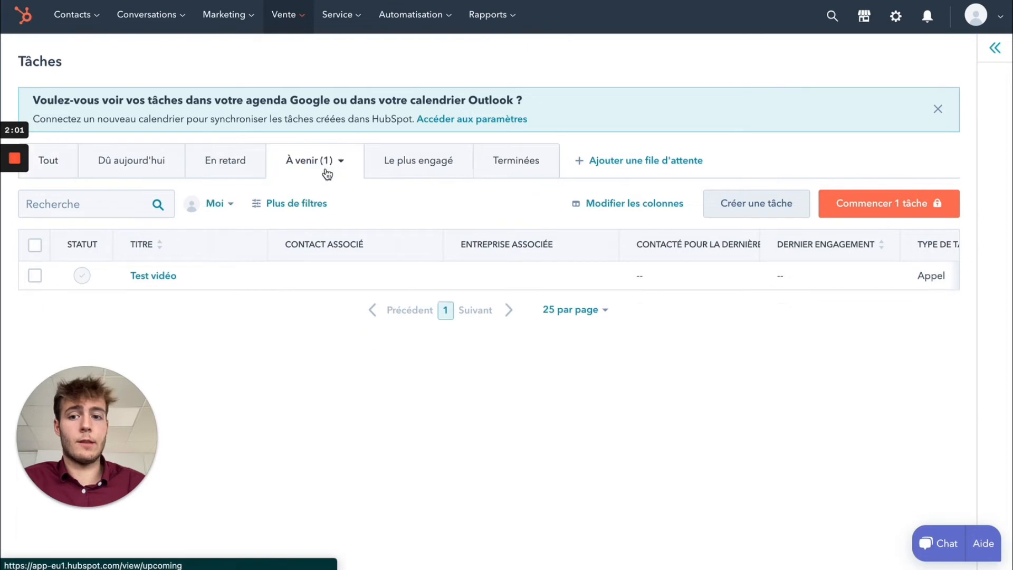
left_click(63, 161)
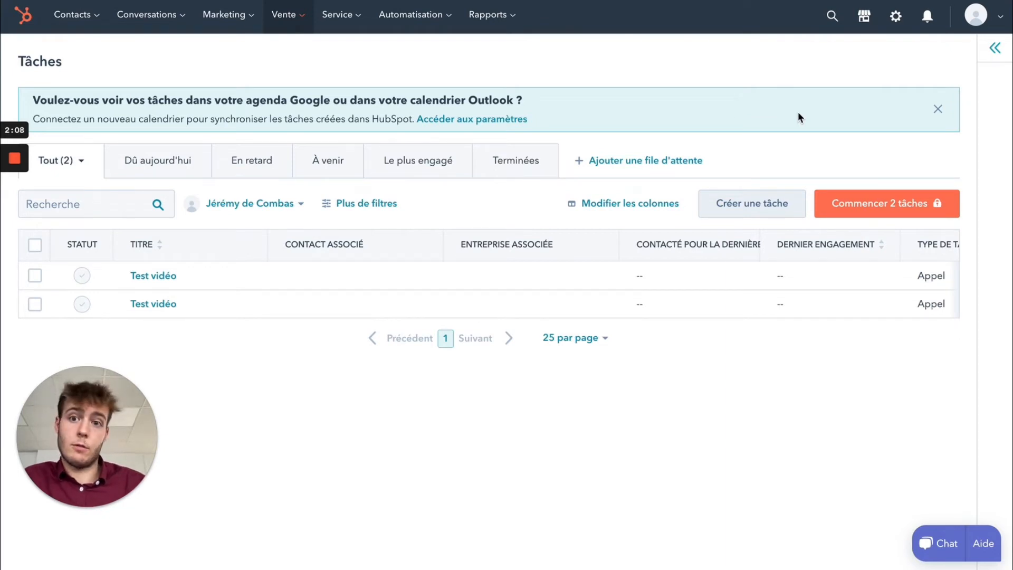
Open the record of the HubSpot CEO sample contact from the contacts list and review its details and activity.
left_click(74, 15)
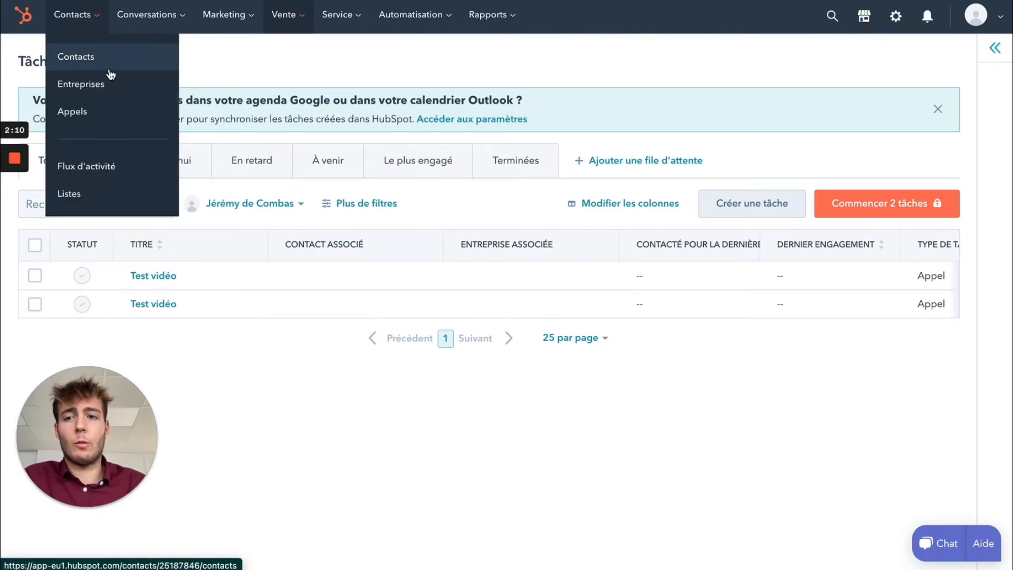
left_click(99, 55)
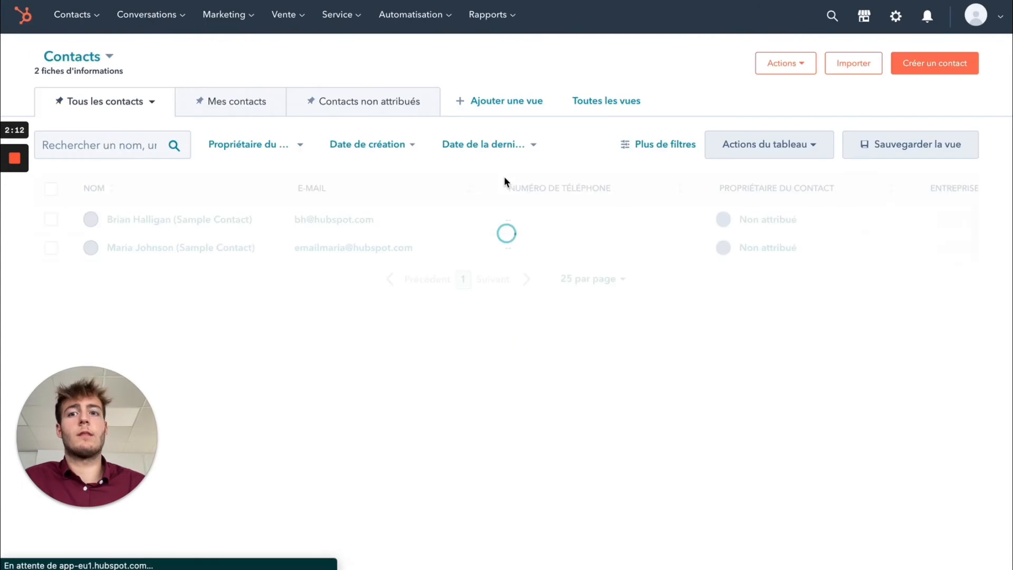
mouse_move(221, 253)
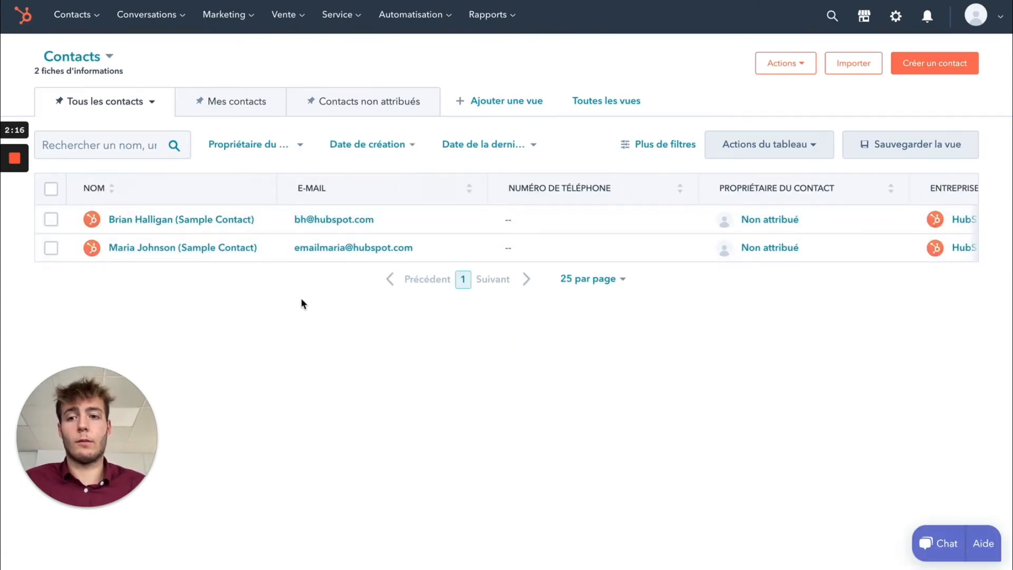
left_click(192, 222)
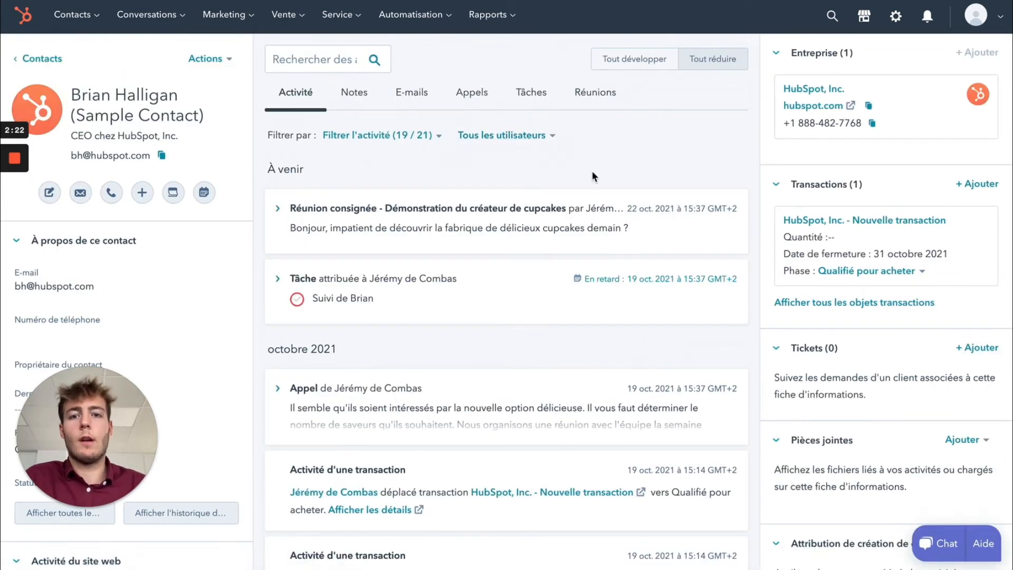
scroll(91, 262, "down", 2)
scroll(91, 261, "up", 2)
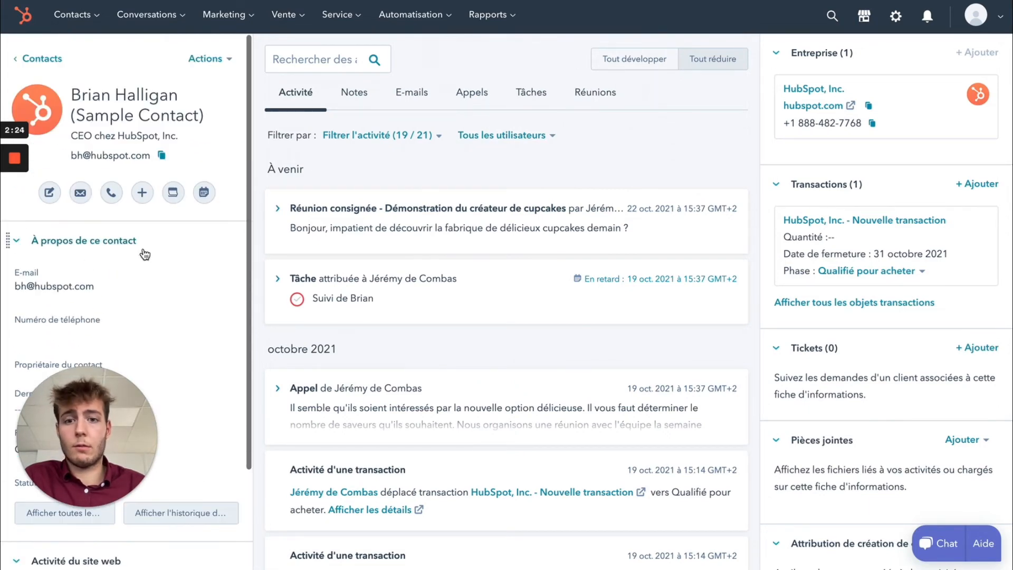
scroll(654, 159, "down", 2)
scroll(634, 164, "up", 2)
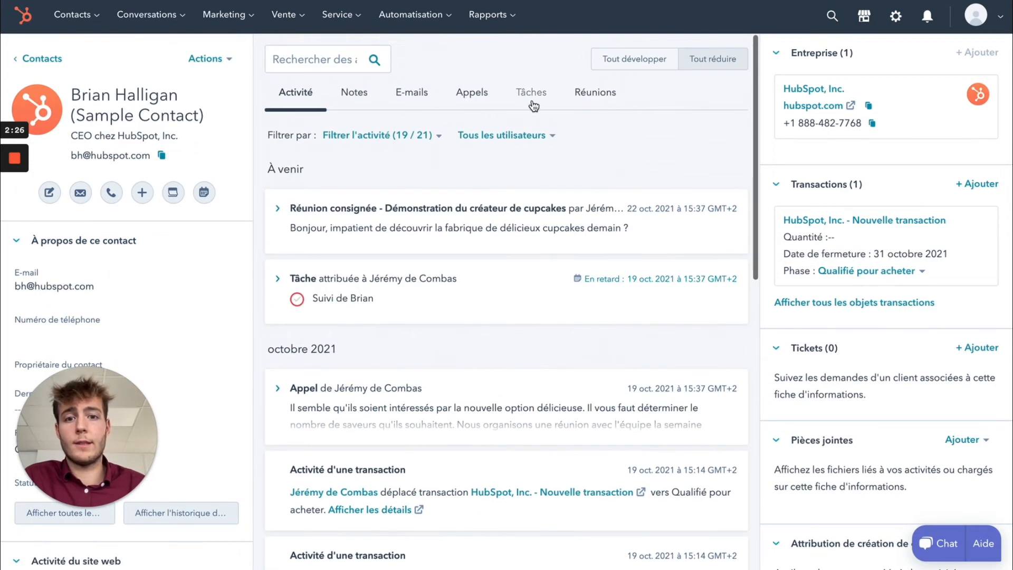
Start a new task from the contact's tasks and title it "Test vidéo".
left_click(532, 100)
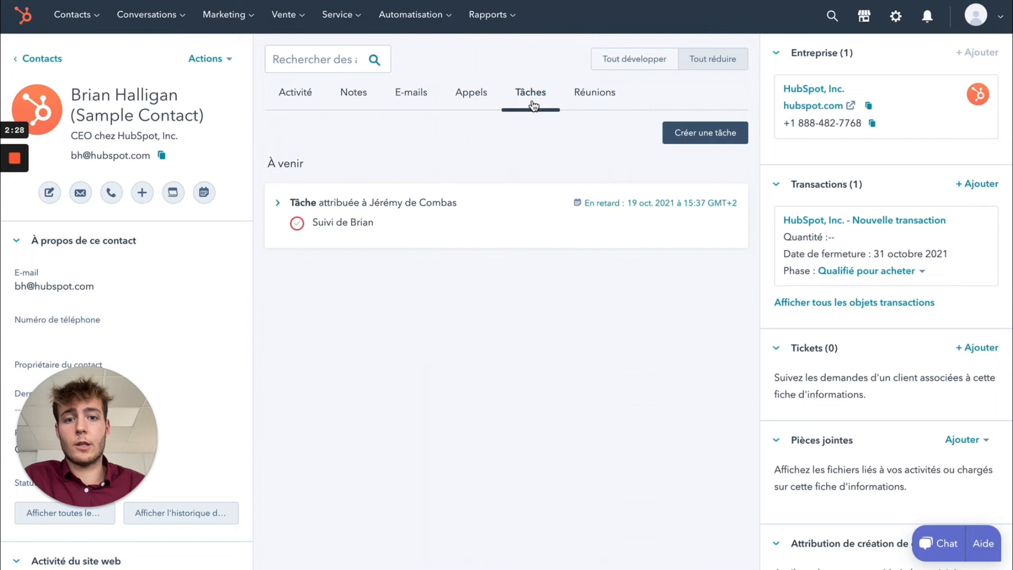
left_click(695, 140)
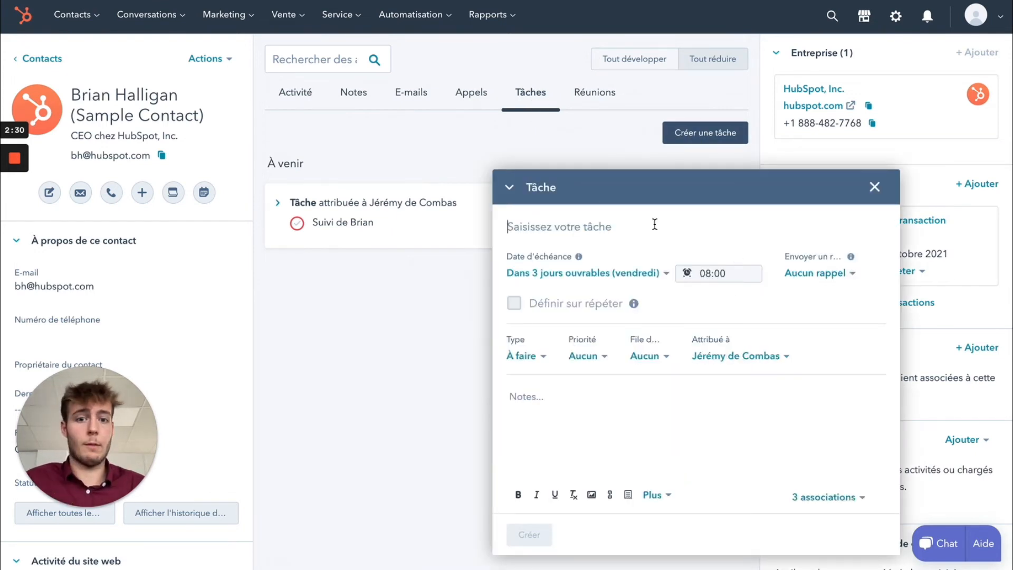
type("Test vidéo")
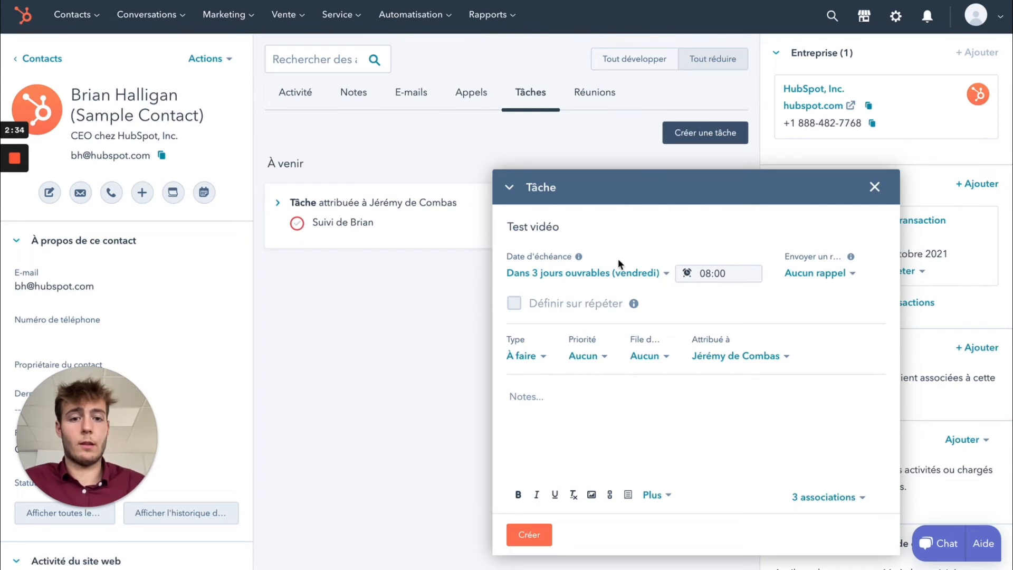
Set the task's due date to "Dans 2 semaines (novembre 2)" at 11:00 and create the task.
left_click(637, 277)
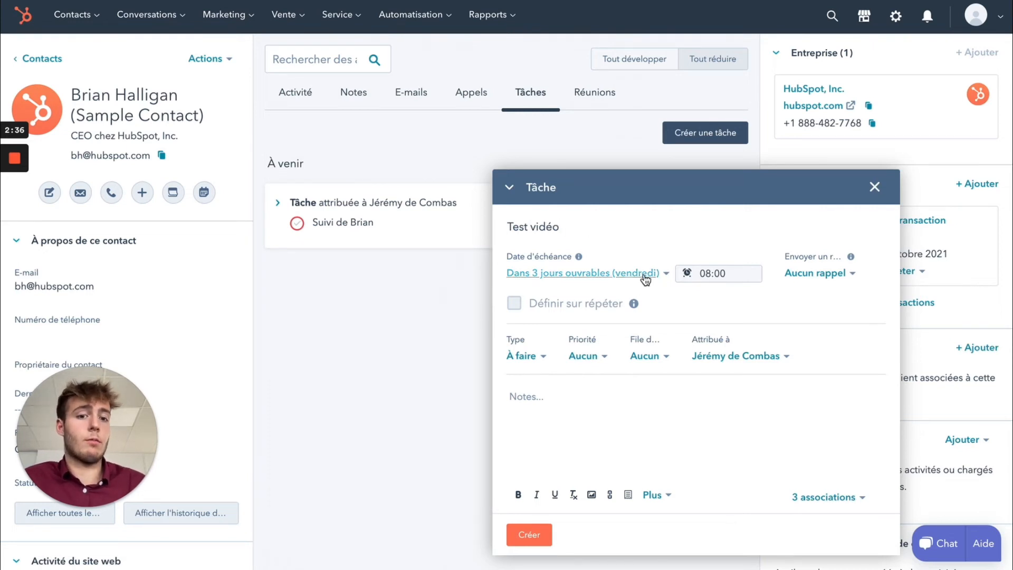
scroll(598, 384, "down", 1)
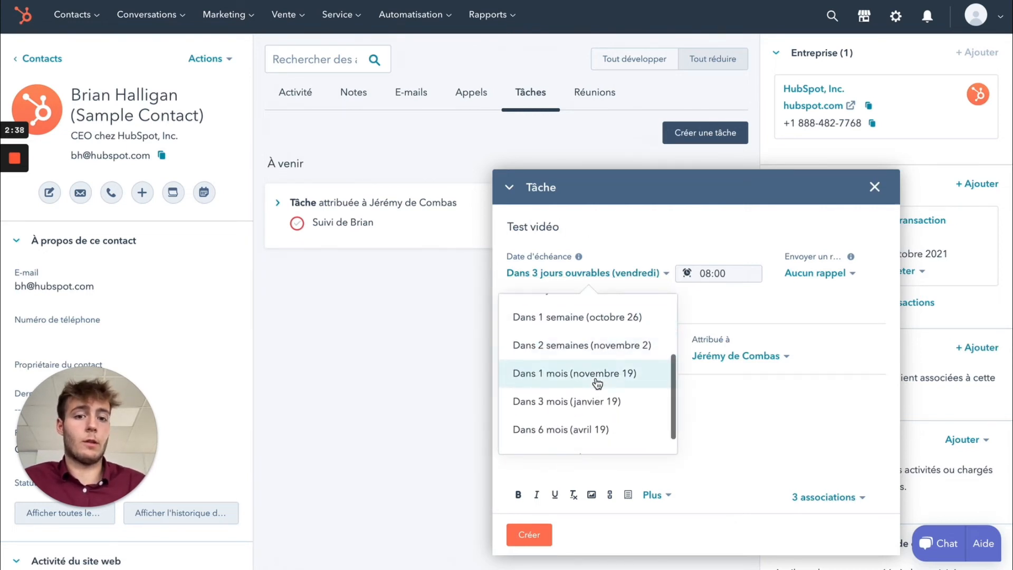
left_click(593, 343)
left_click(712, 275)
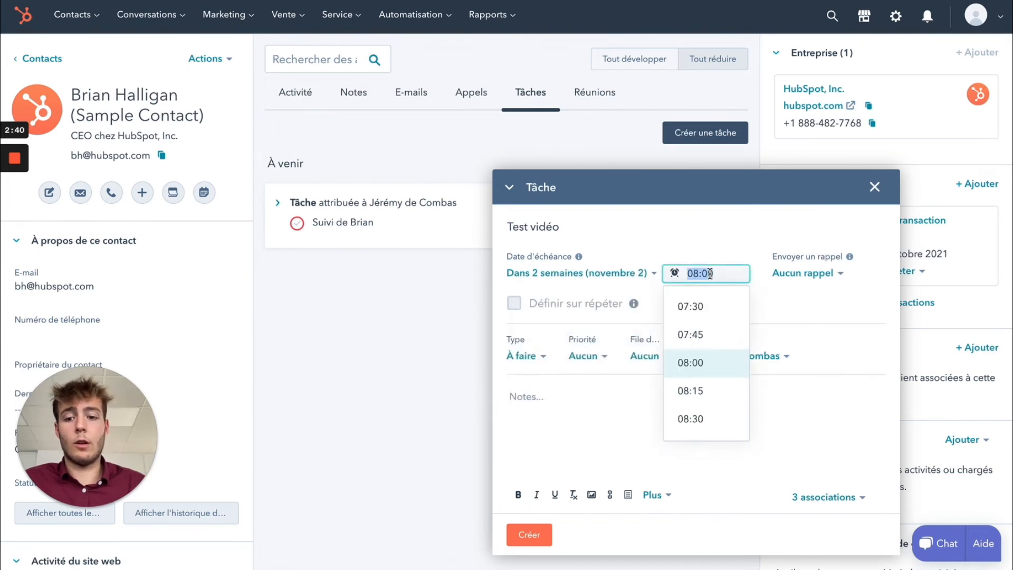
type("11")
type(":00")
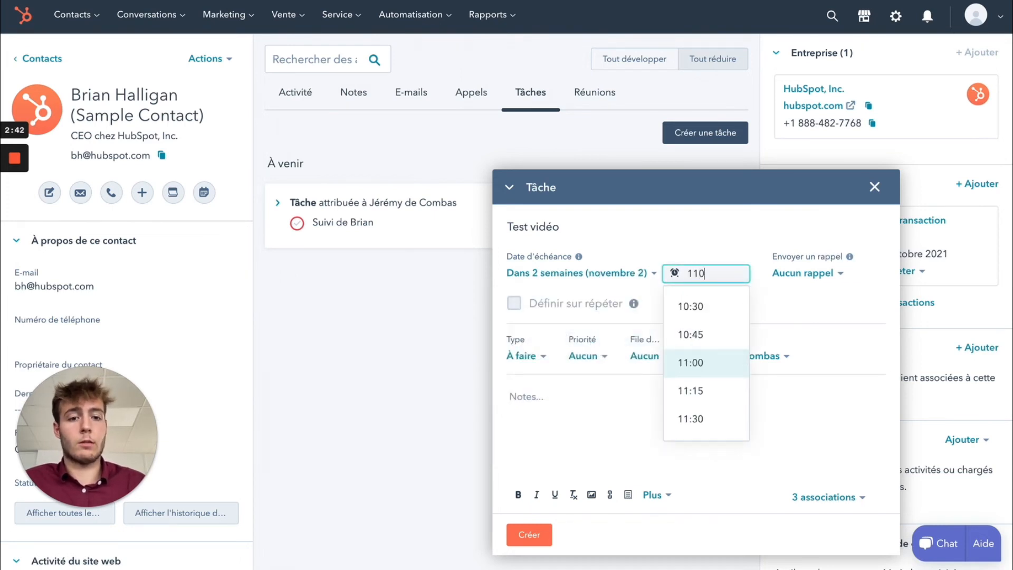
key("Return")
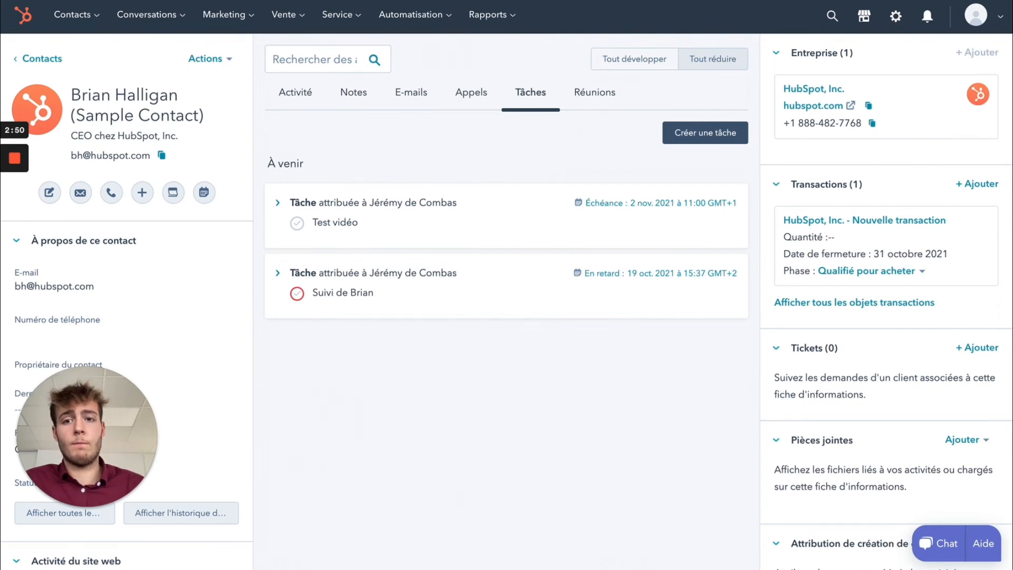
Return to the sales task list to check the new task and its associated contact and company.
left_click(284, 14)
left_click(308, 115)
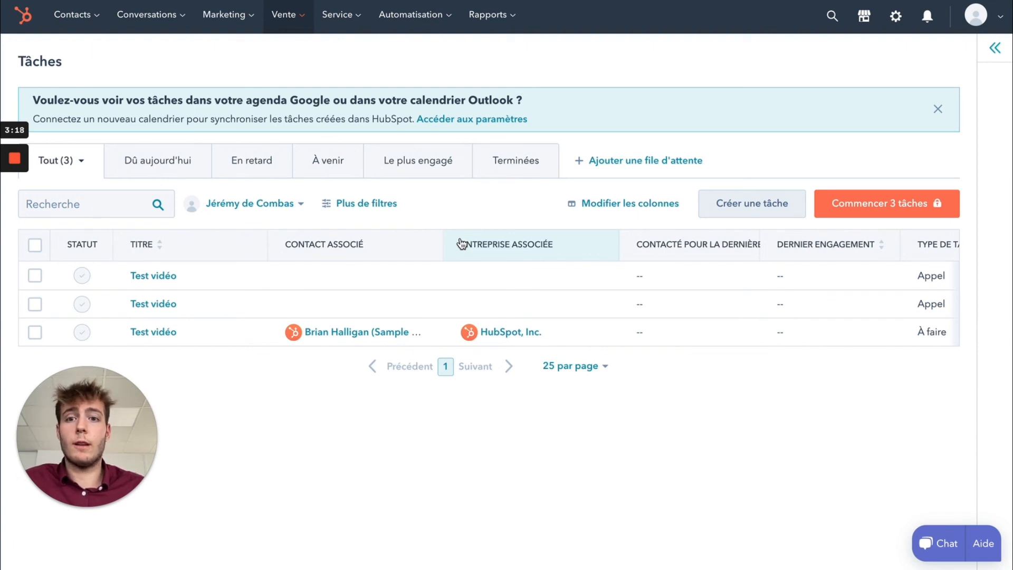
left_click(14, 160)
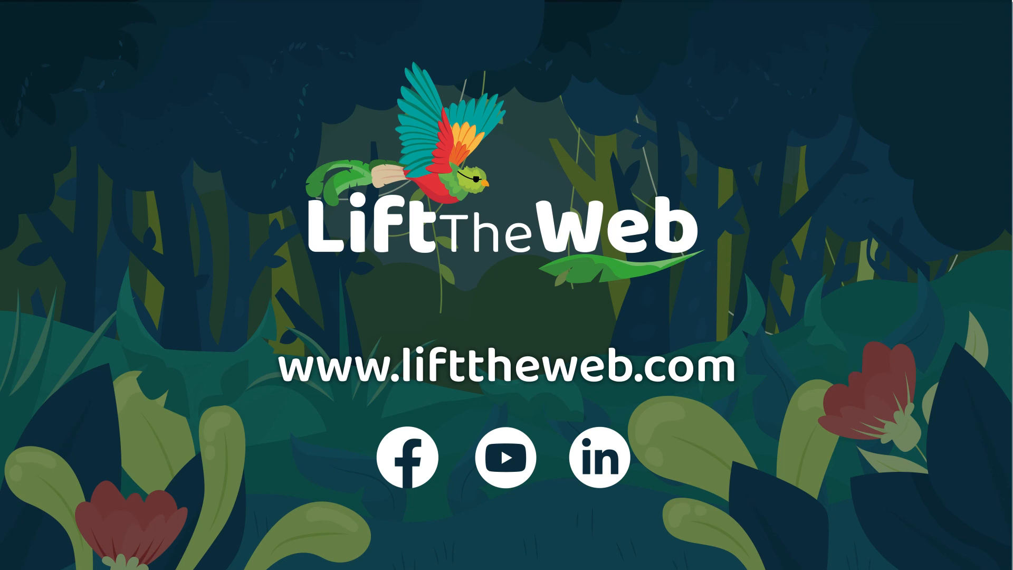